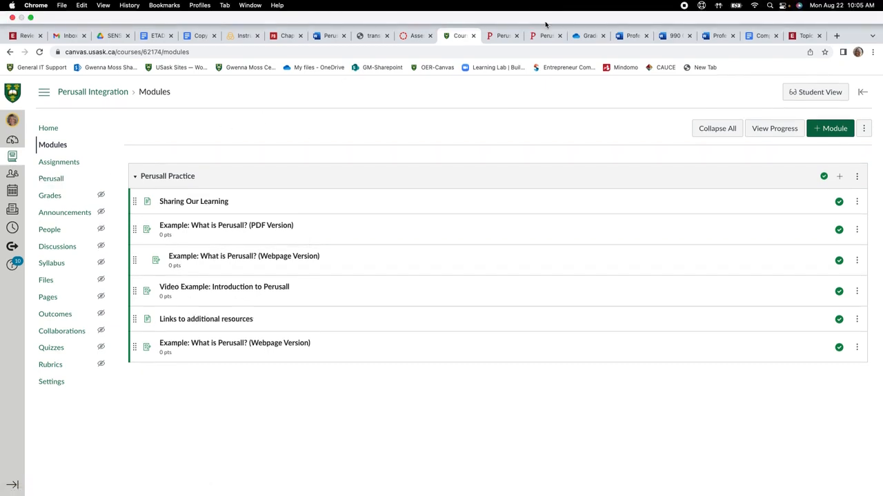
Copy the full title of the Video Example: Introduction to Perusall assignment for use in the LMS.
click(545, 12)
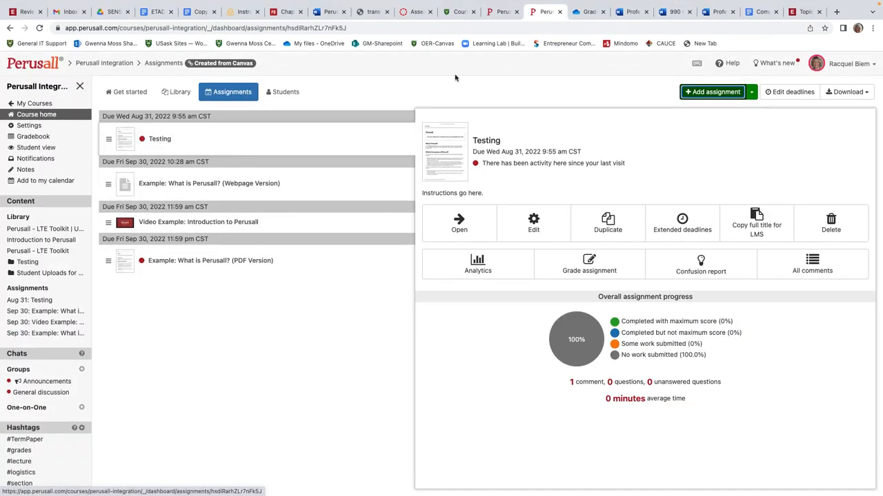
click(501, 14)
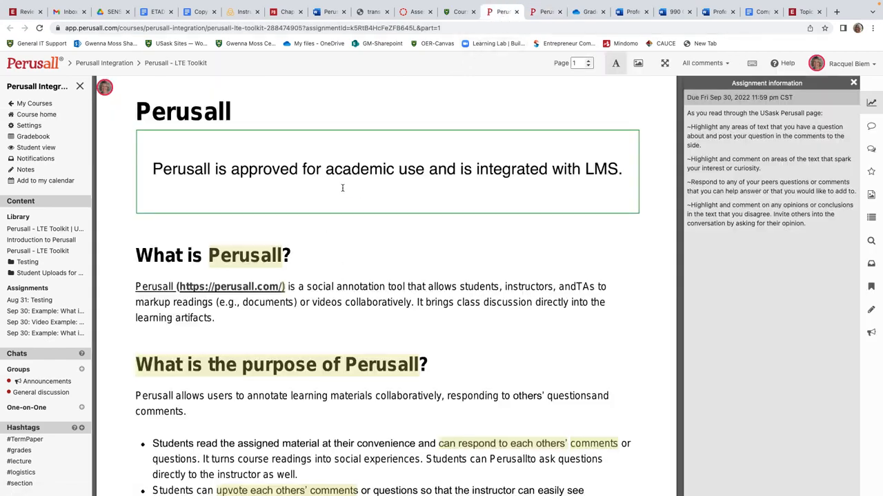
click(459, 12)
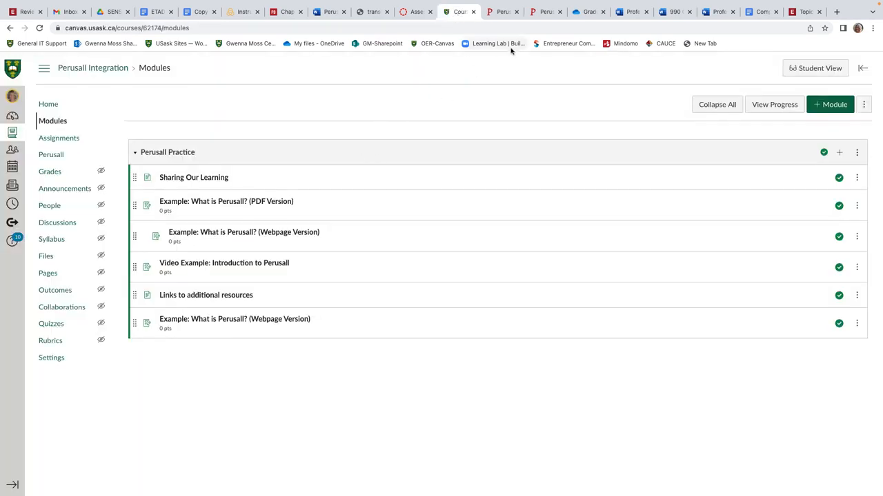
click(545, 14)
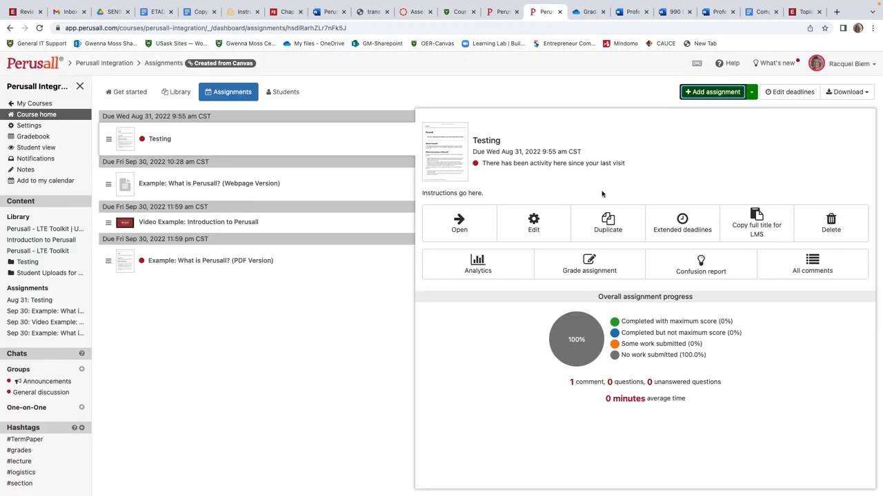
click(755, 232)
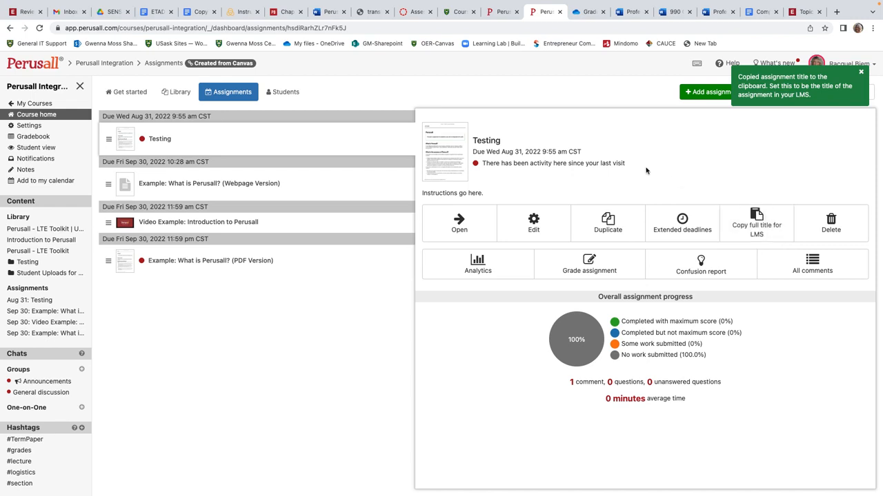
click(251, 224)
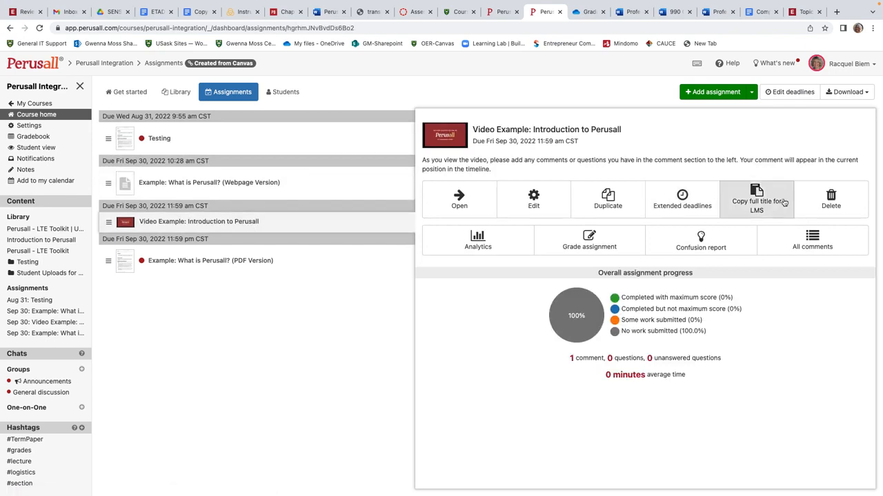
click(755, 207)
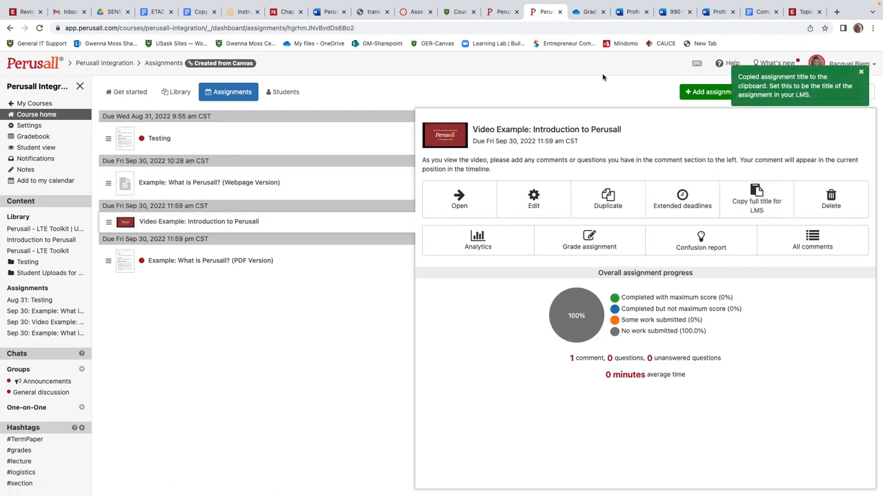
Add a new assignment named Video Example: Introduction to Perusall to the Perusall Practice module, pasting the copied title.
click(455, 11)
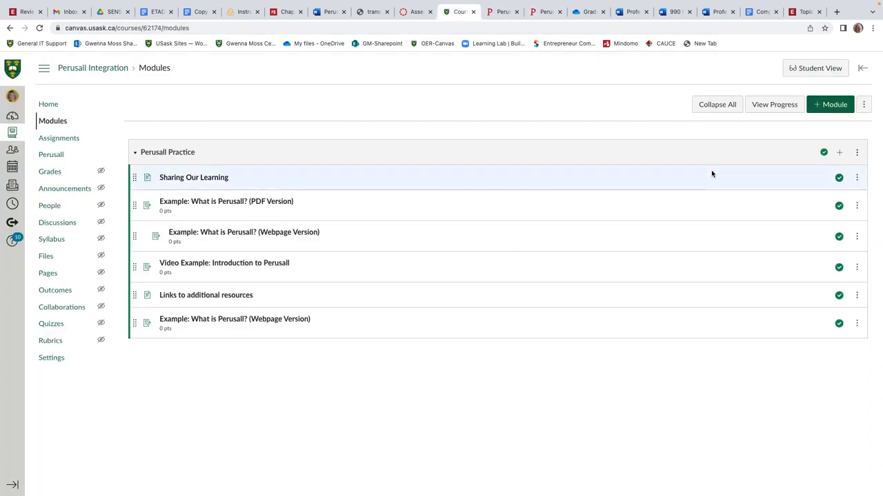
click(841, 155)
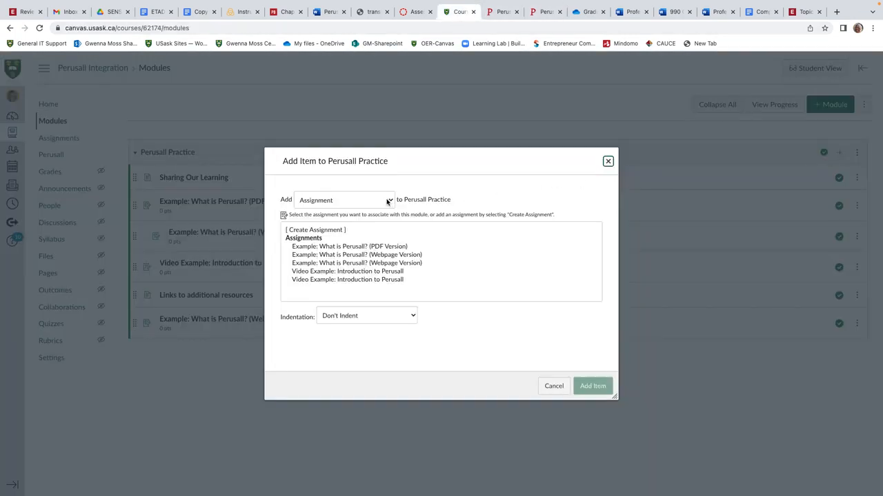
click(335, 232)
click(370, 318)
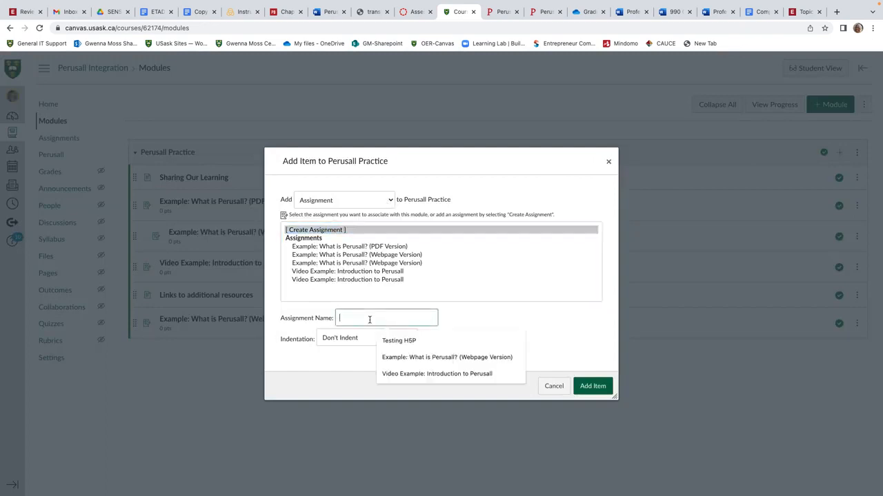
key(super+v)
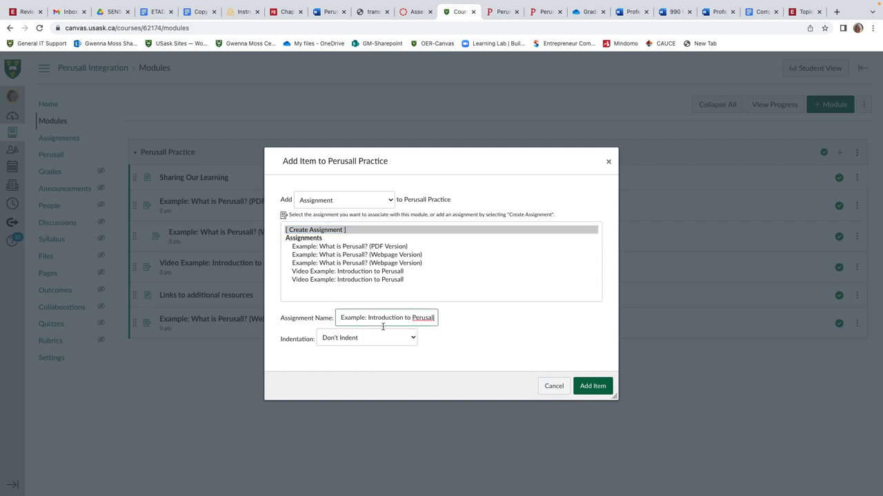
click(592, 386)
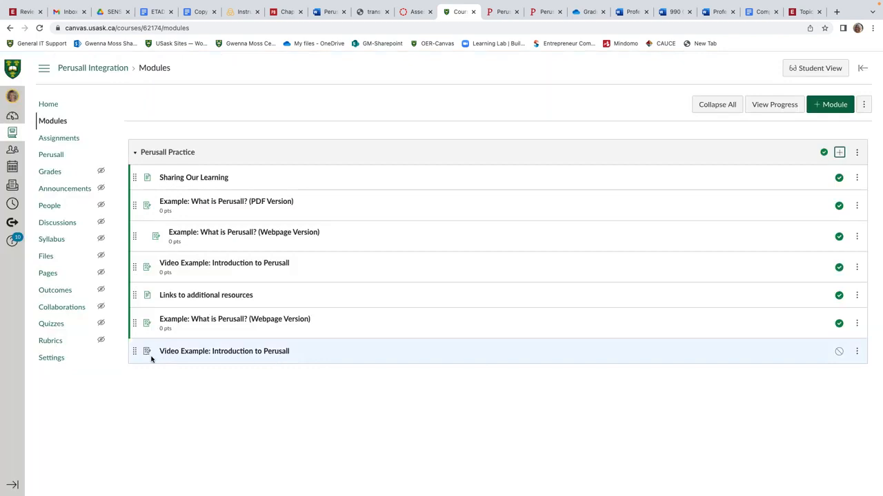
Open the new module assignment for editing and enter the description Re-type instructions.
click(230, 354)
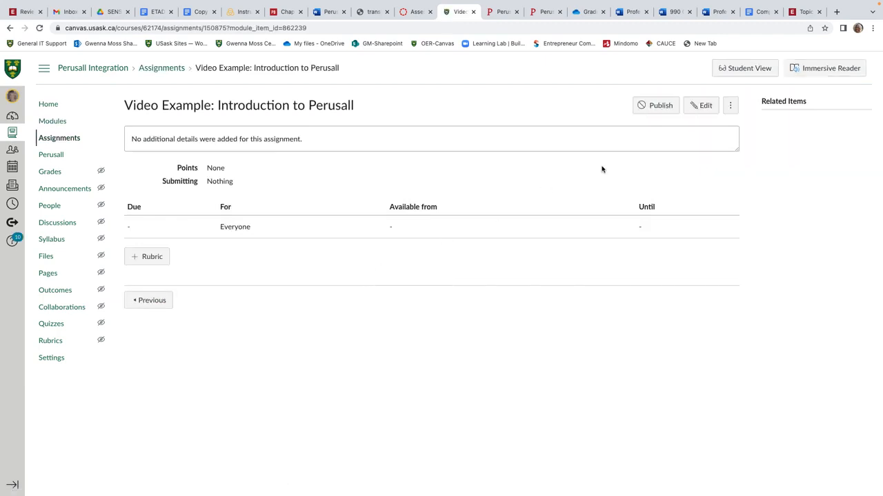
click(701, 108)
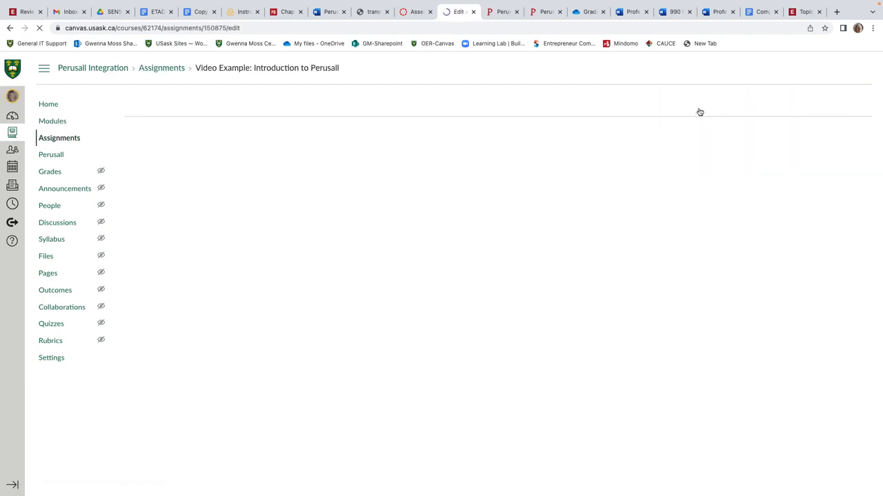
click(237, 264)
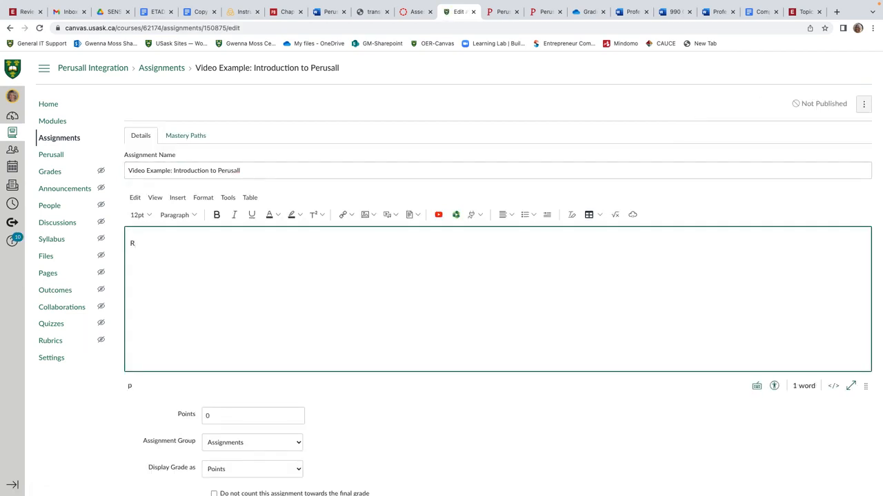
text(Re-type instructions)
Set the grade display to Complete/Incomplete and exclude the assignment from the final grade.
scroll(275, 280, down, 3)
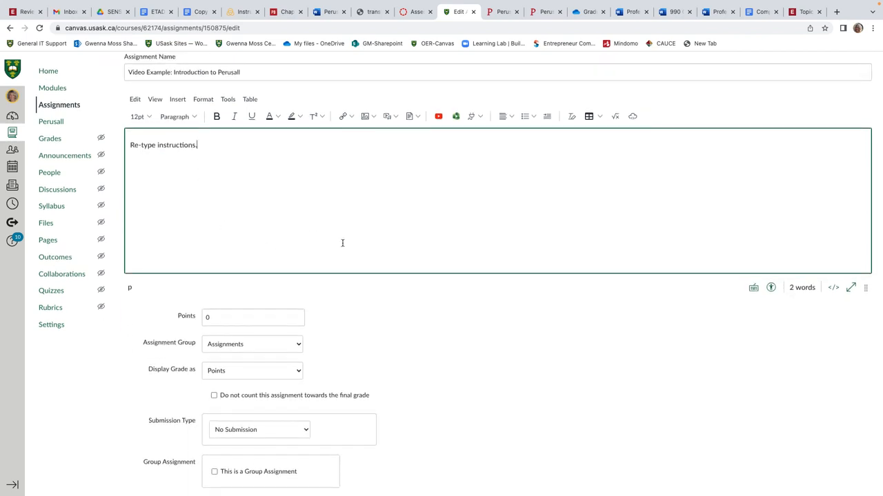
scroll(341, 242, down, 3)
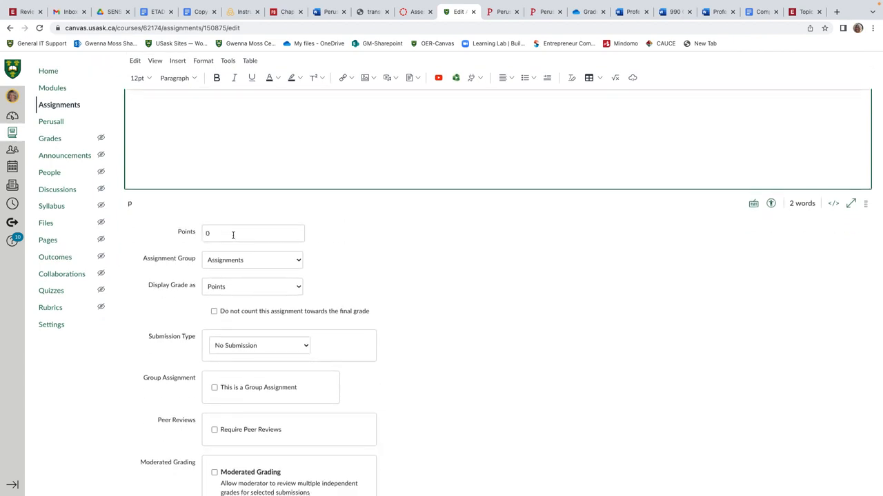
scroll(251, 234, down, 1)
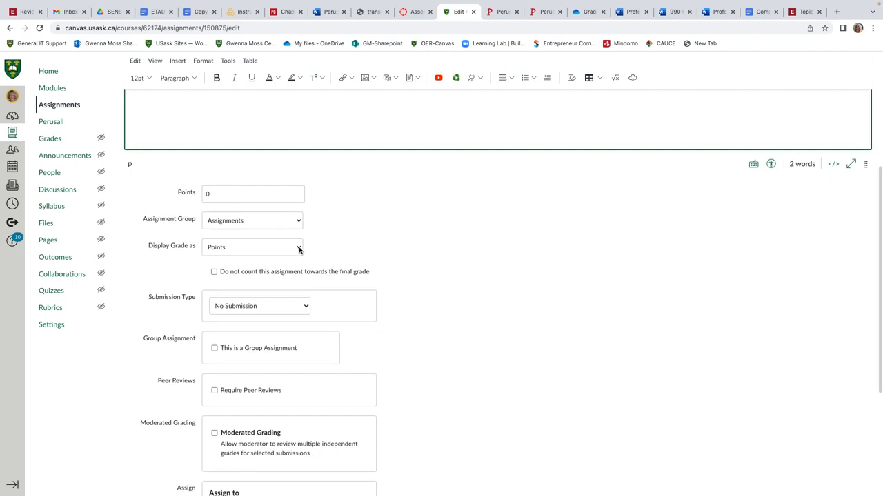
click(299, 249)
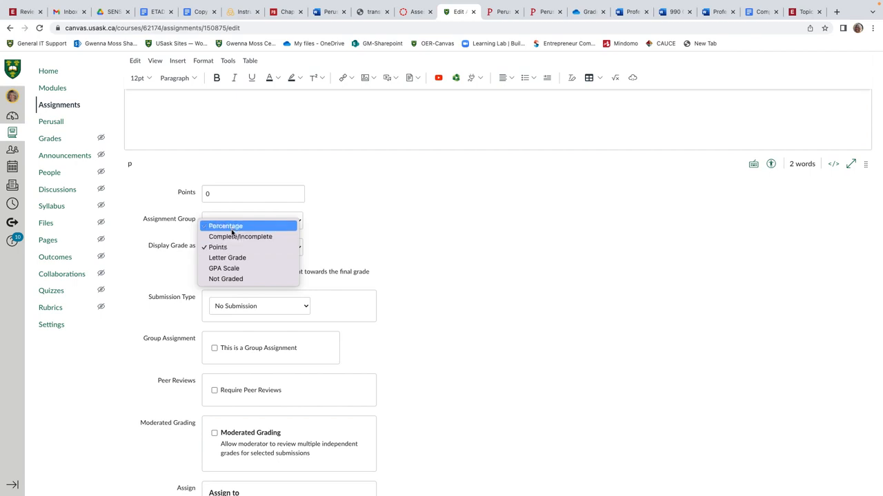
click(240, 237)
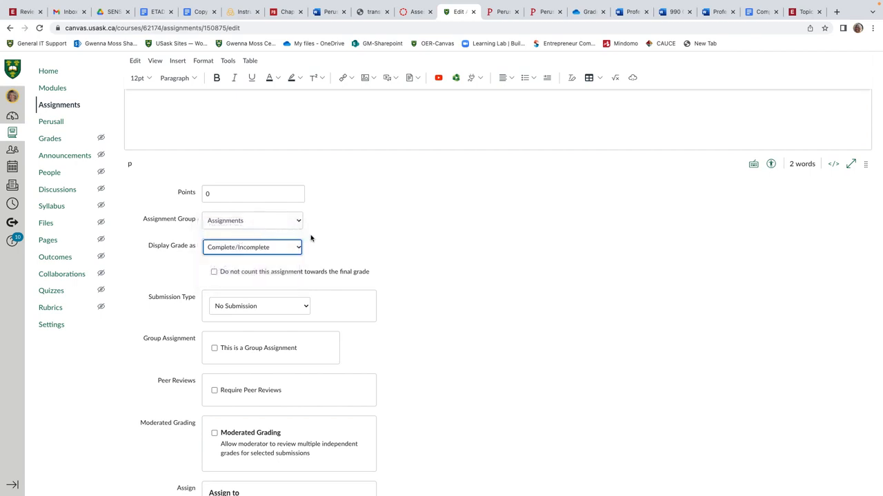
scroll(331, 245, down, 1)
scroll(331, 246, down, 3)
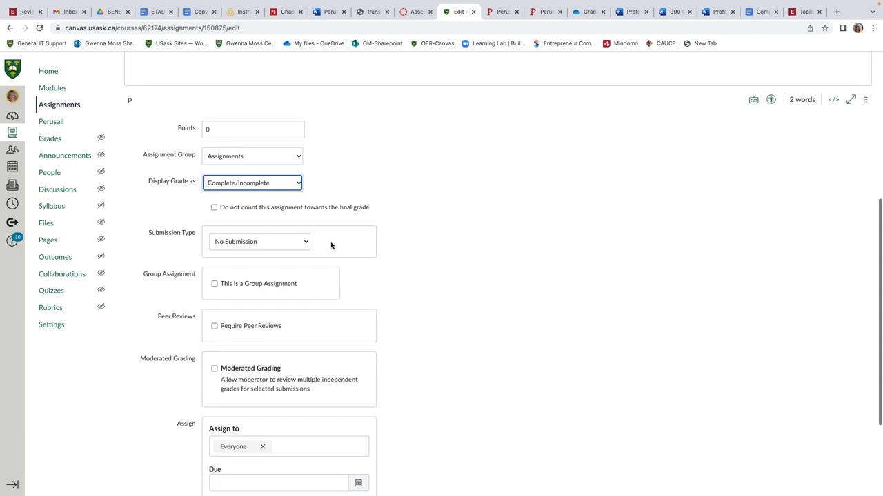
click(214, 209)
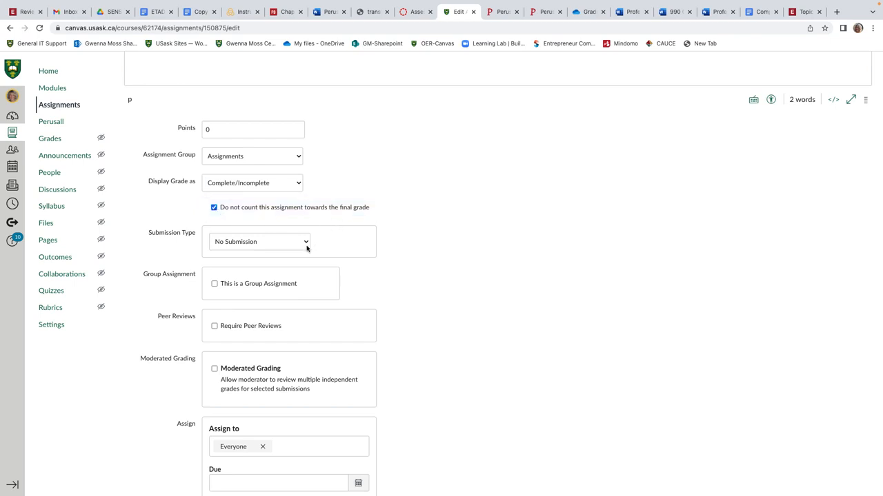
Set the submission type to External Tool and select Perusall as the tool.
click(305, 242)
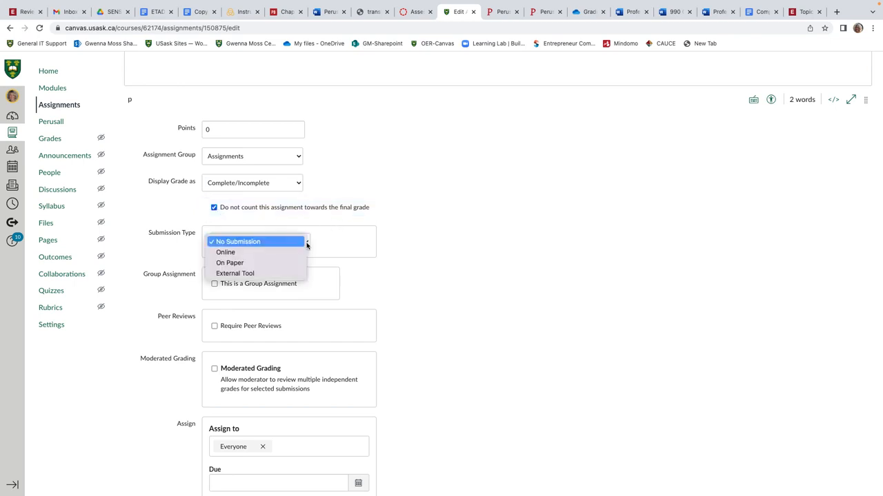
click(281, 274)
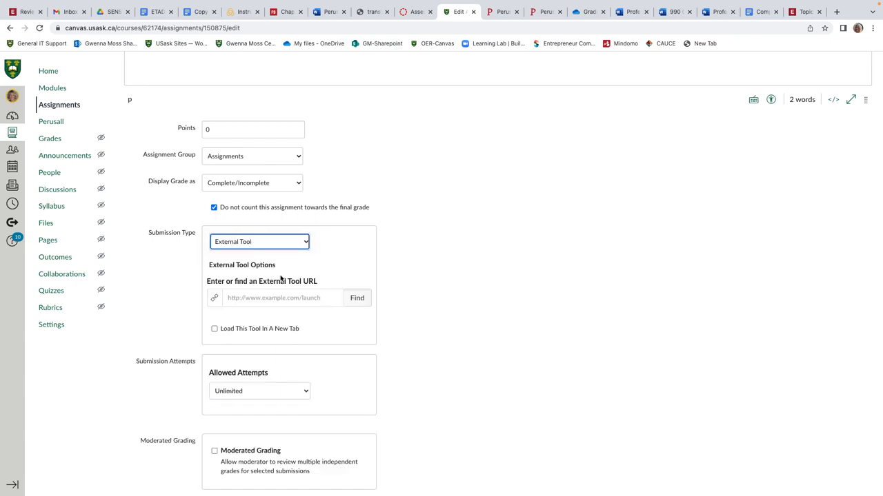
click(356, 300)
scroll(443, 290, down, 2)
scroll(444, 290, down, 6)
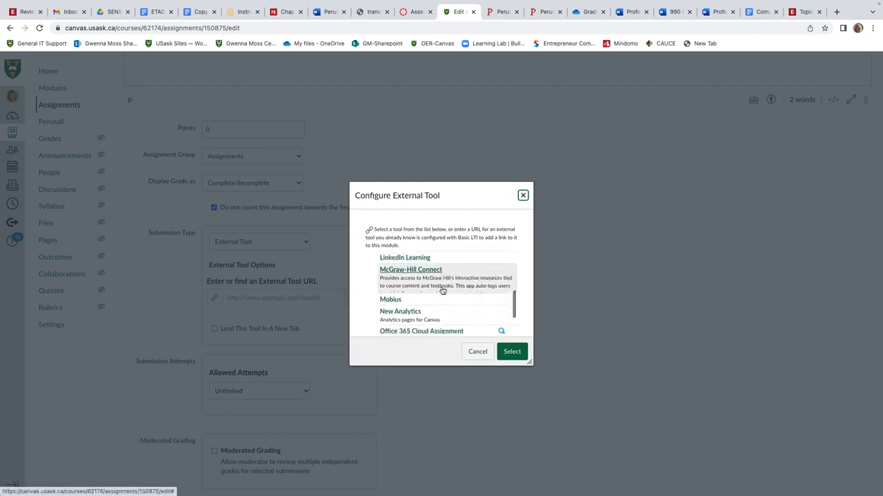
scroll(441, 291, down, 2)
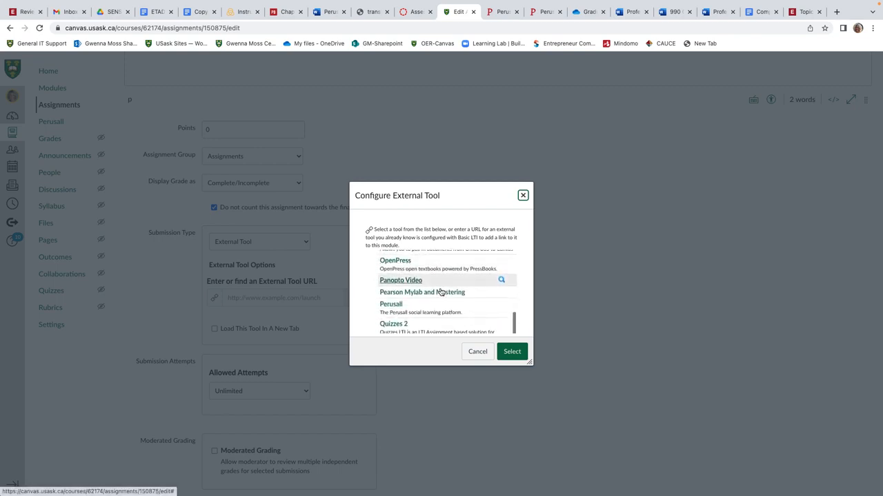
click(401, 275)
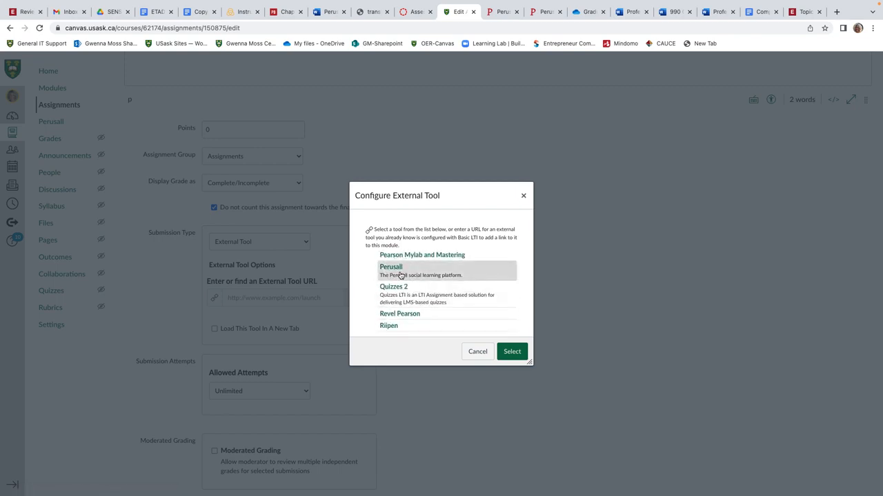
click(512, 355)
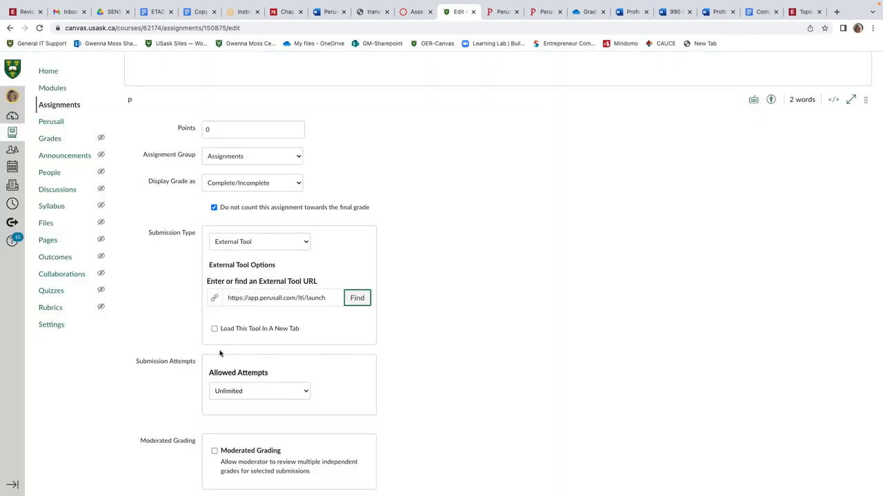
Enable loading the tool in a new tab, then save and publish the assignment.
click(214, 329)
scroll(330, 349, down, 1)
scroll(328, 349, up, 4)
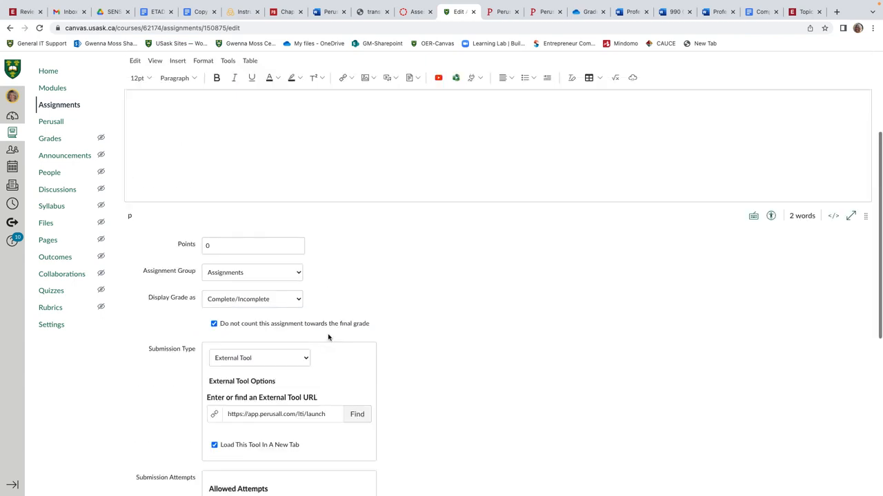
scroll(329, 337, up, 5)
scroll(321, 352, down, 10)
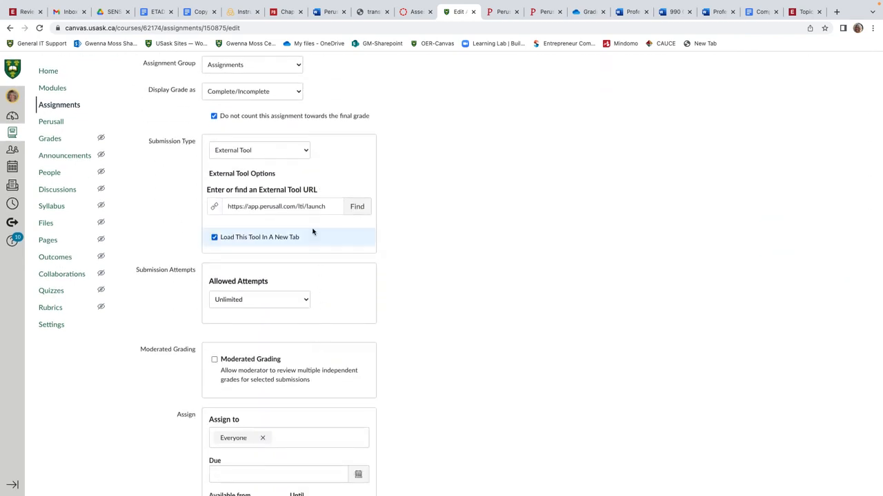
scroll(342, 275, down, 4)
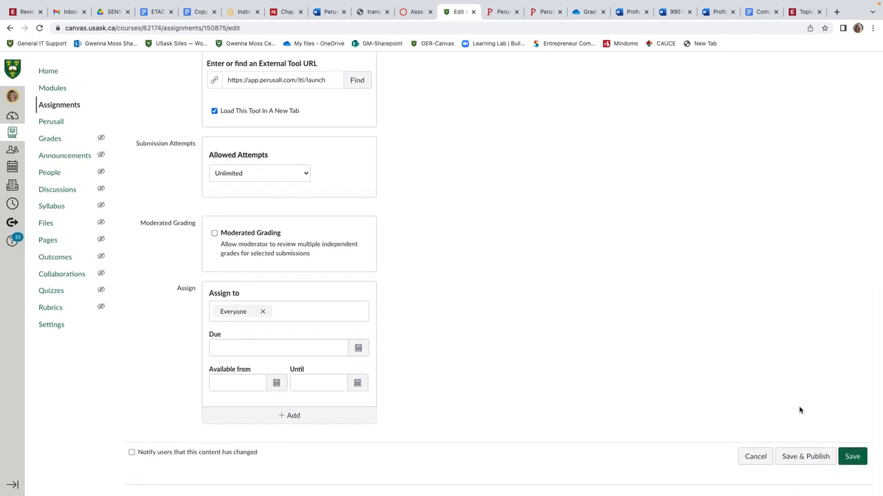
click(806, 456)
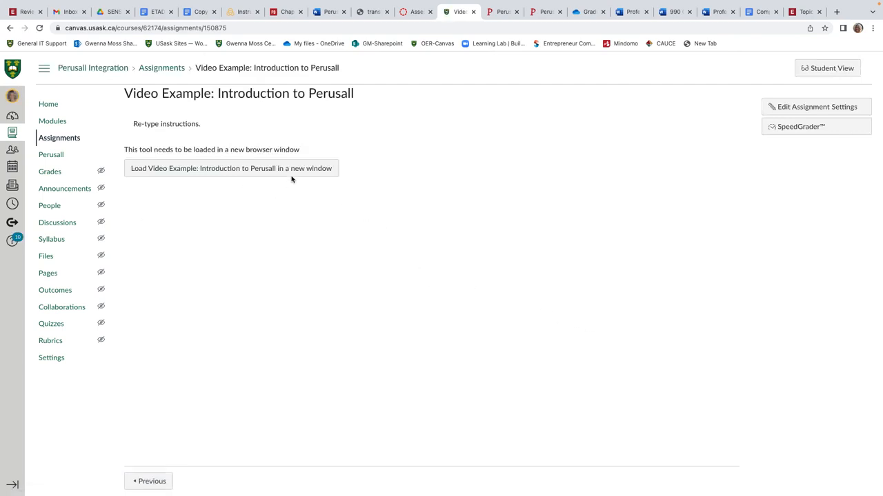
Open the new assignment from the module list and load it in a new window to check it.
click(54, 123)
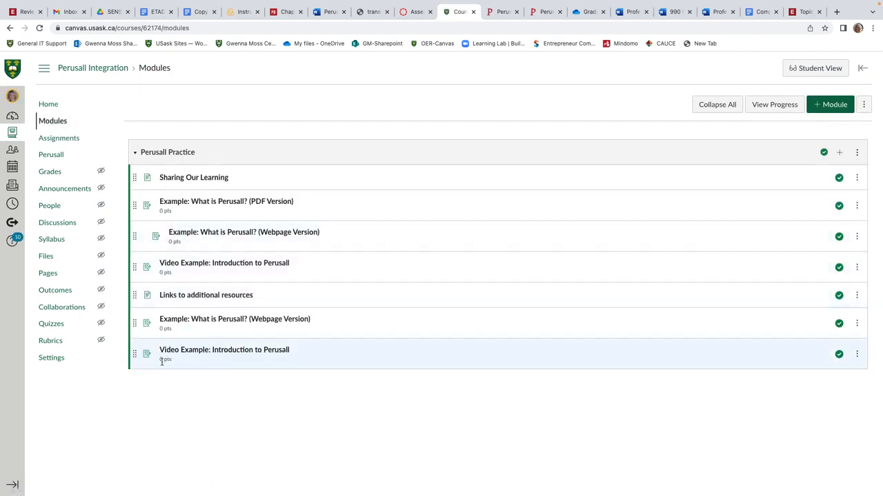
click(243, 355)
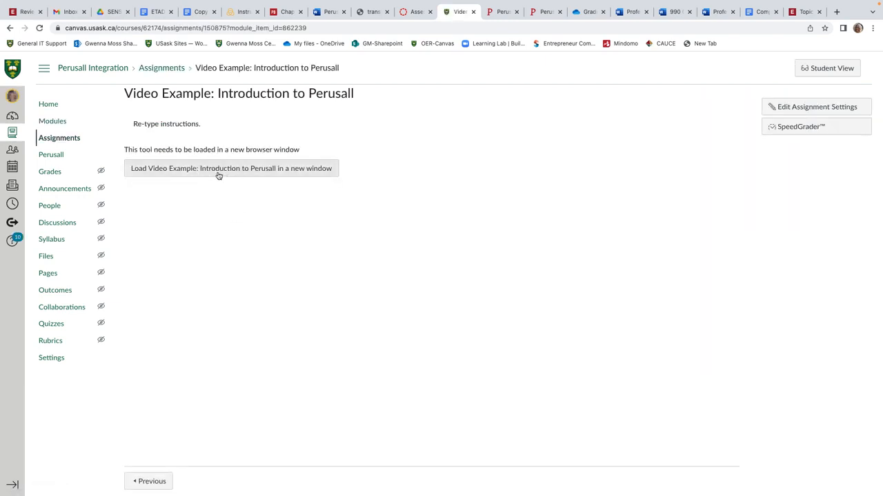
click(218, 171)
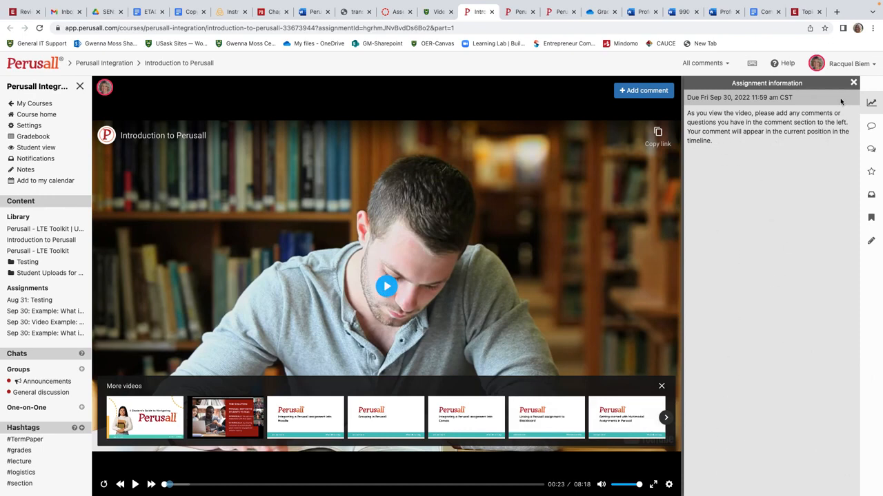
Switch between the Canvas modules page and the open Perusall tabs to compare the linked video assignment.
click(433, 13)
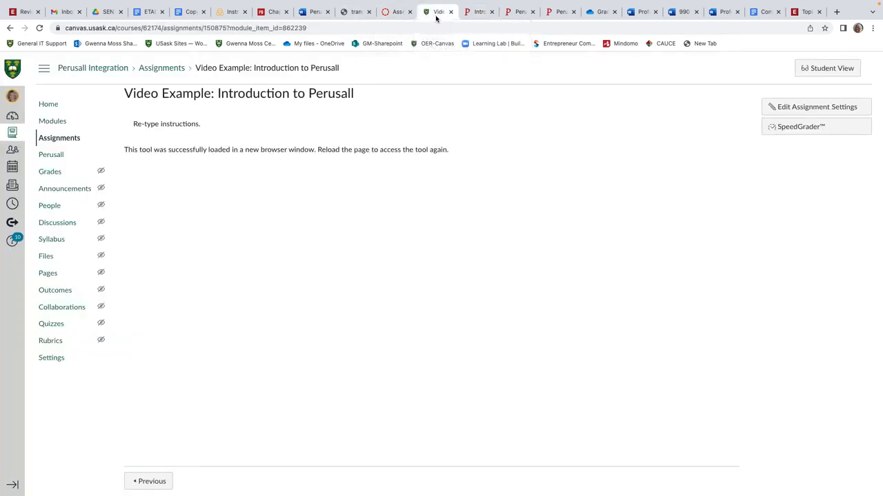
click(52, 123)
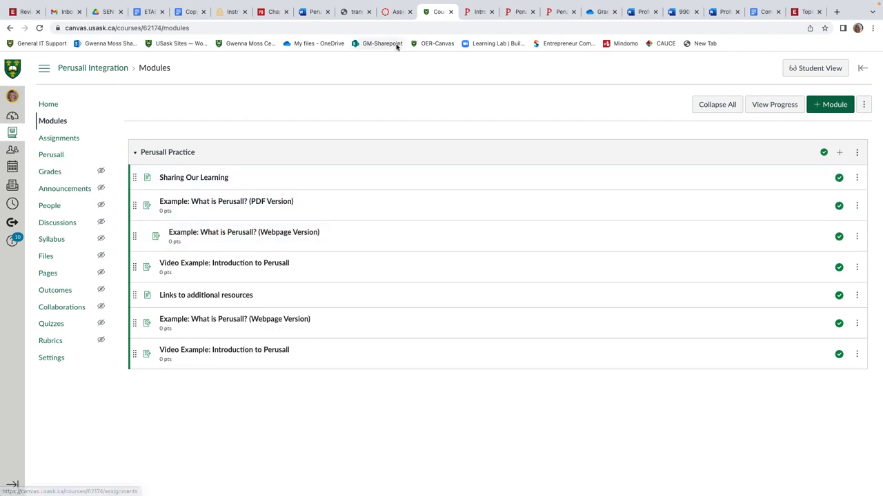
click(479, 12)
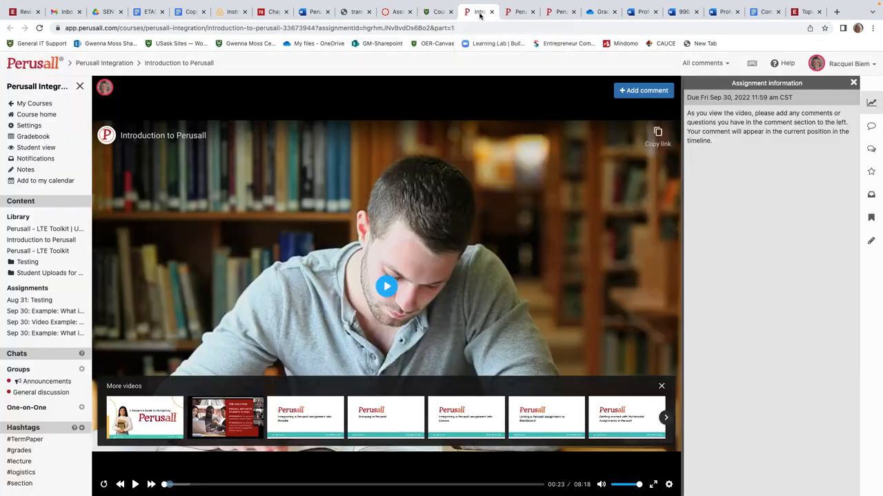
click(519, 13)
click(549, 12)
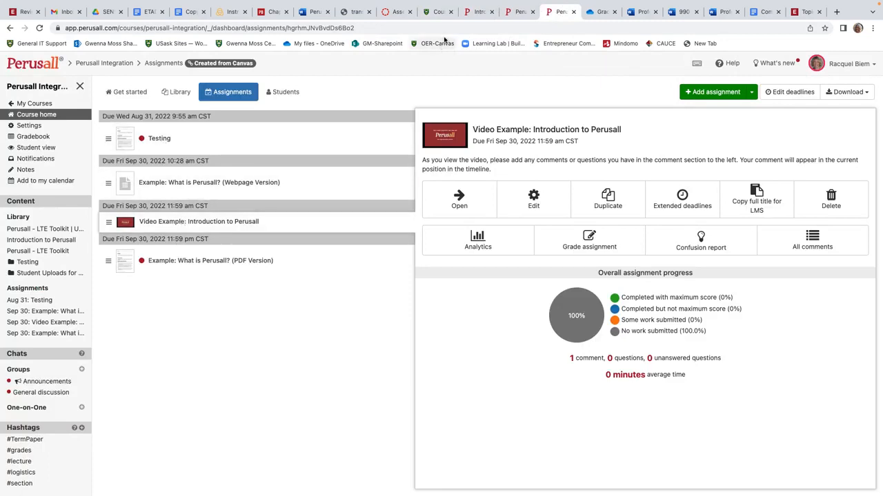
click(434, 12)
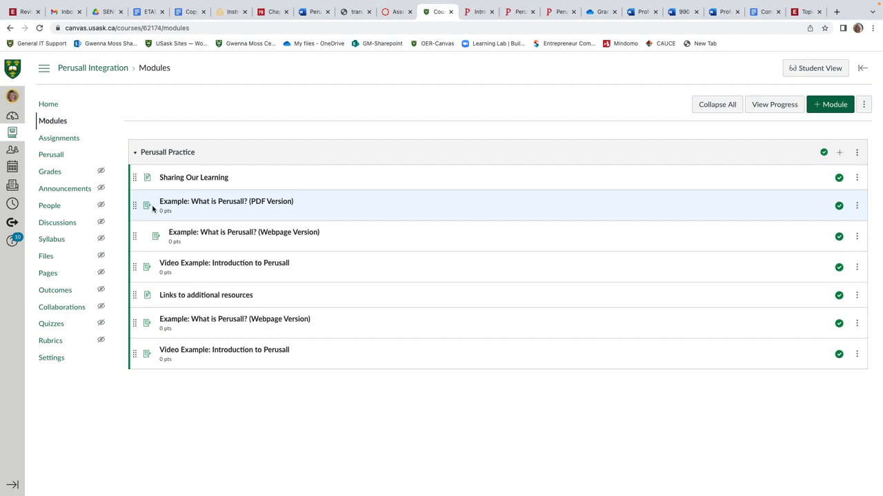
click(478, 13)
click(436, 14)
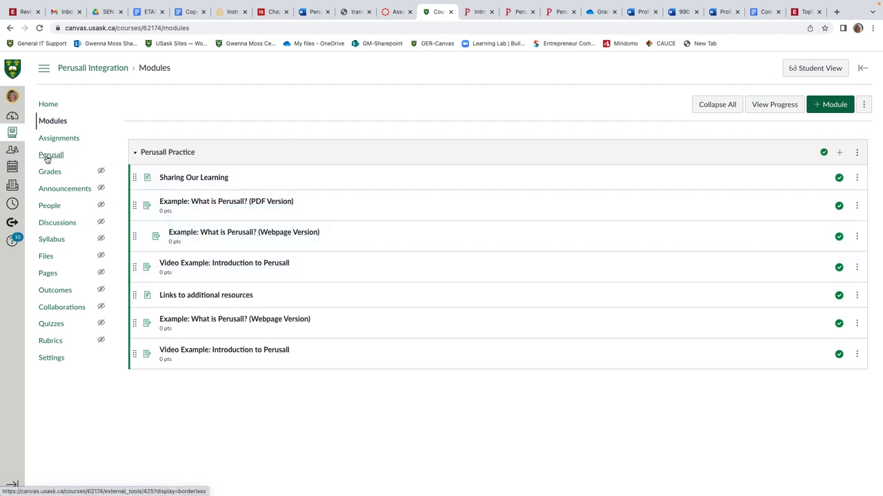
click(557, 12)
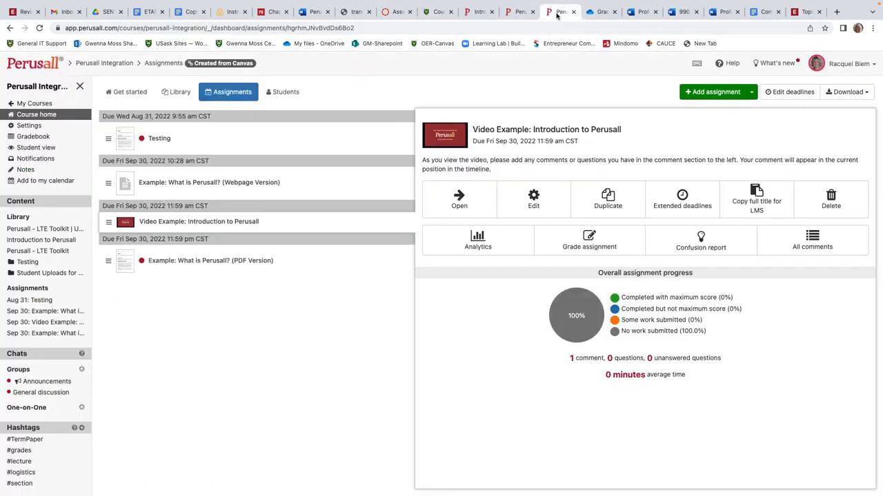
click(435, 12)
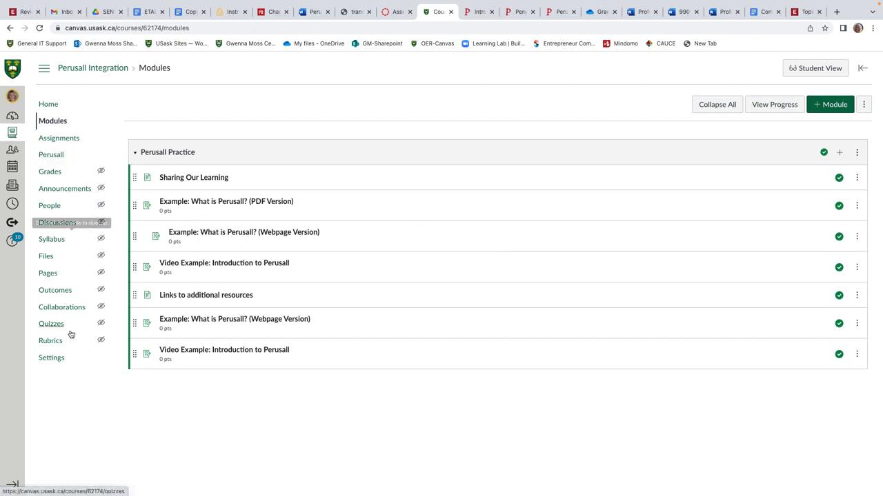
Hide the Perusall link from the course navigation in course settings, save, and return to the modules page.
click(53, 358)
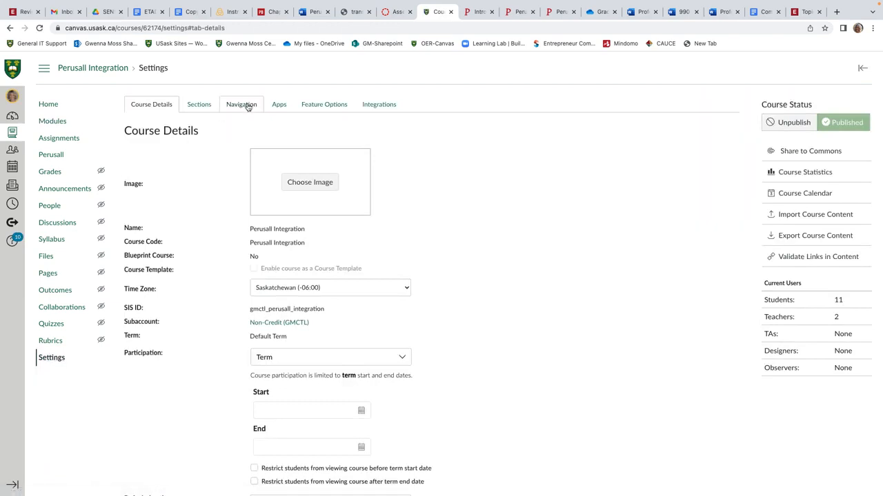
click(241, 104)
scroll(217, 185, down, 1)
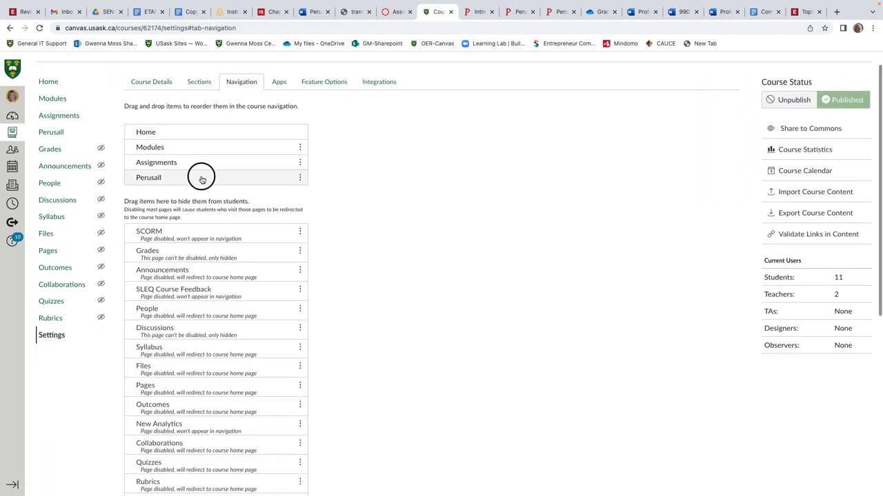
drag(202, 180, 197, 226)
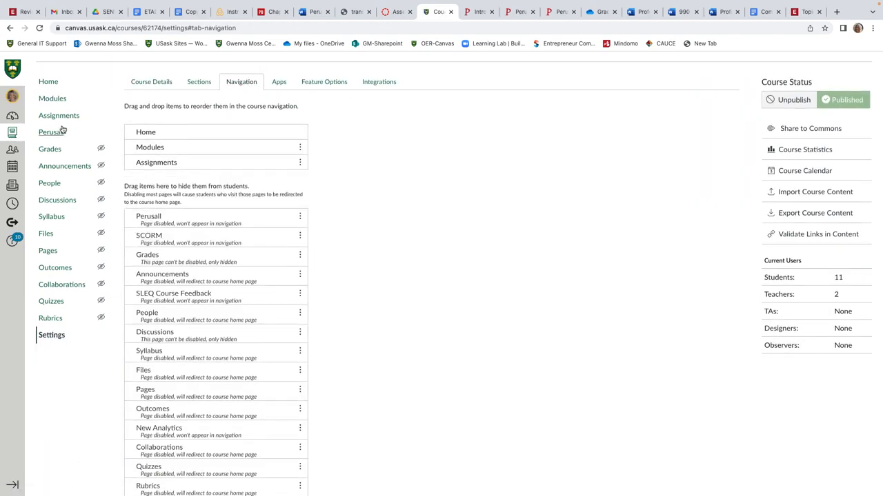
scroll(331, 220, down, 5)
scroll(352, 214, down, 1)
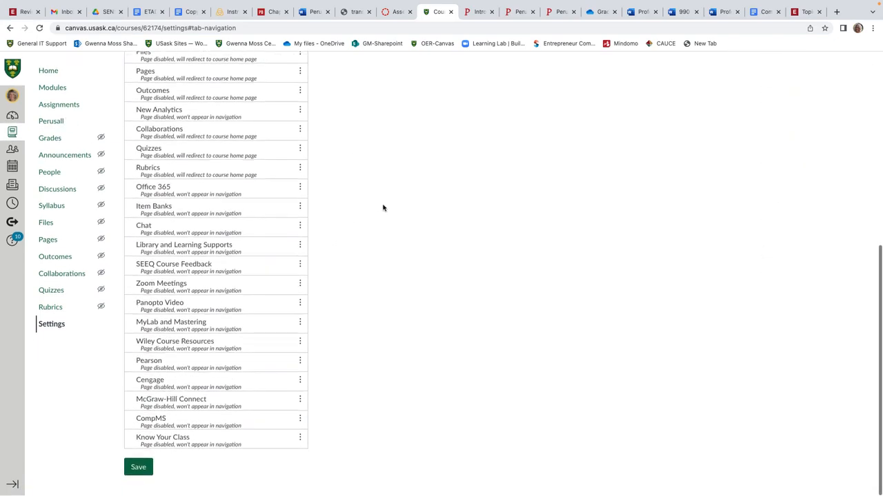
click(140, 469)
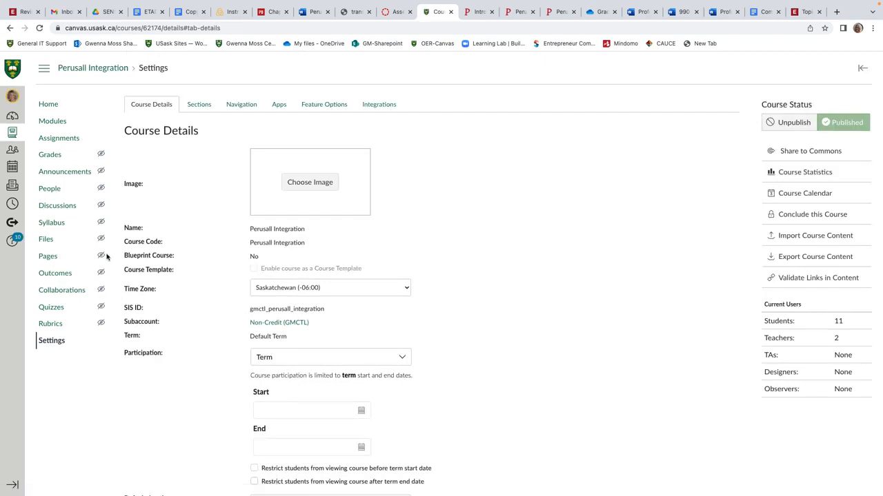
click(53, 121)
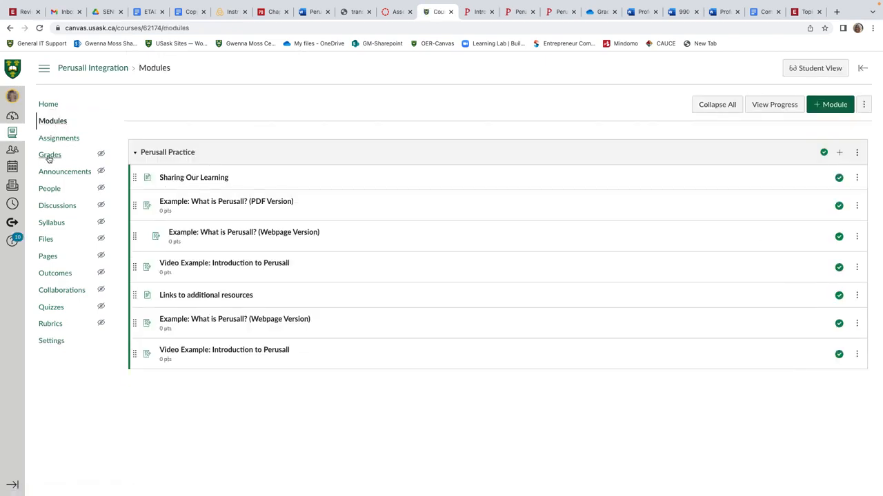